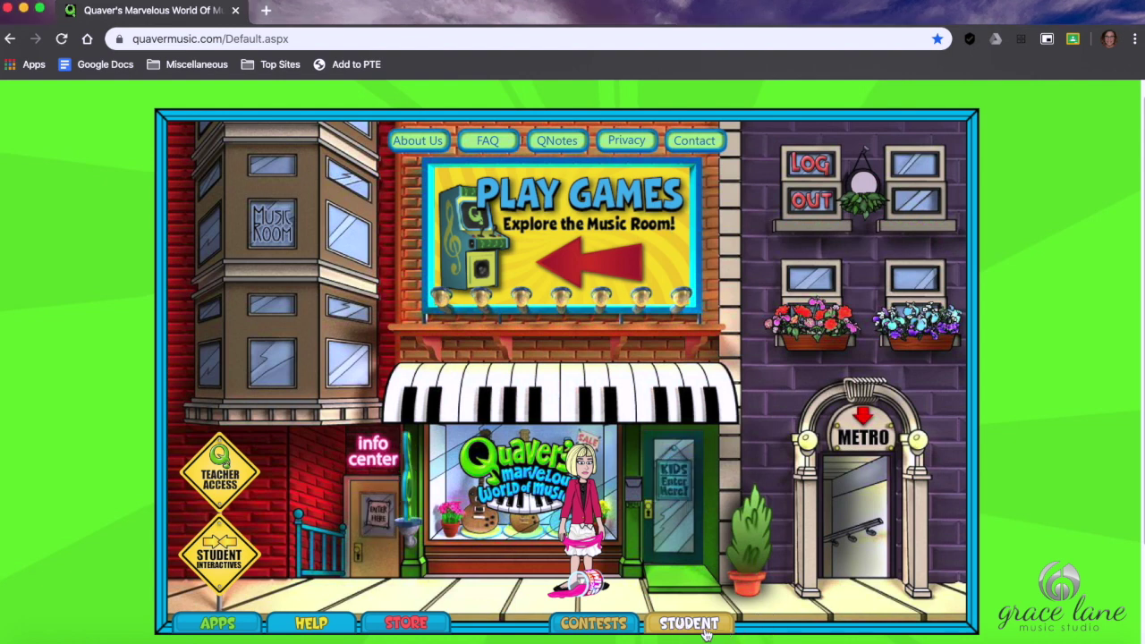
- From the student dashboard's Assignments list, select the QSoundFX assignment and launch it
left_click(684, 622)
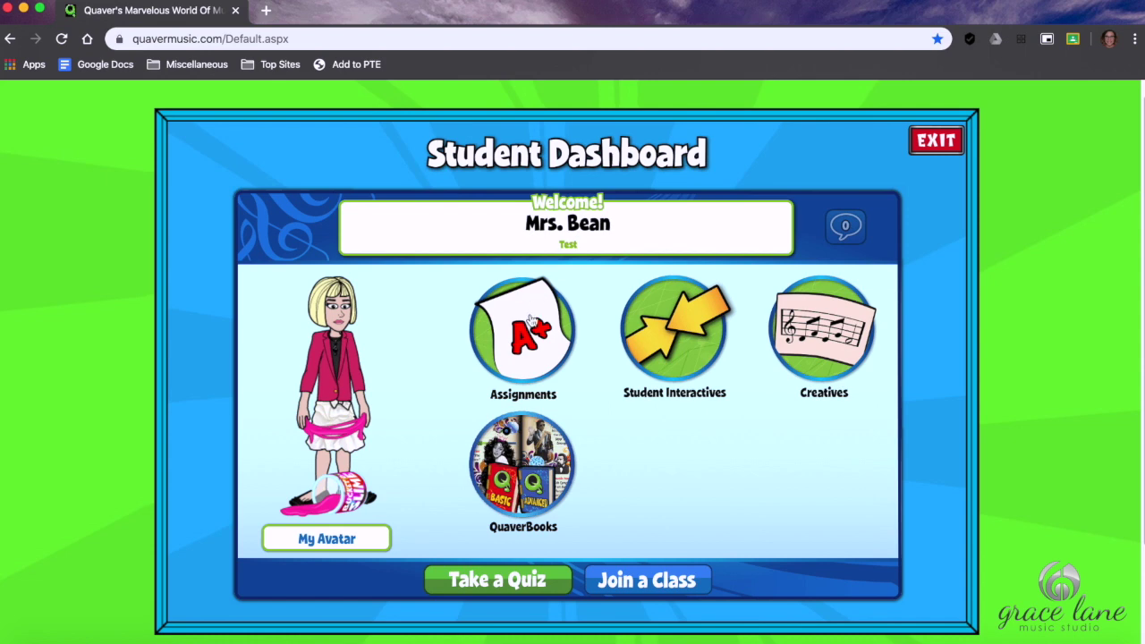
left_click(530, 320)
left_click(340, 274)
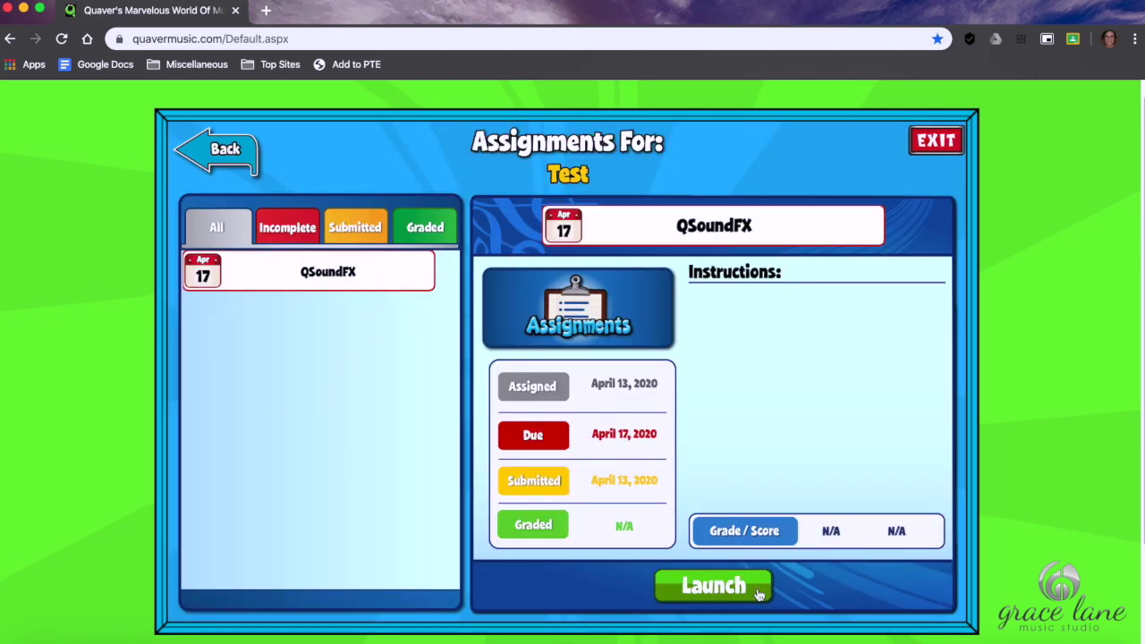
left_click(692, 584)
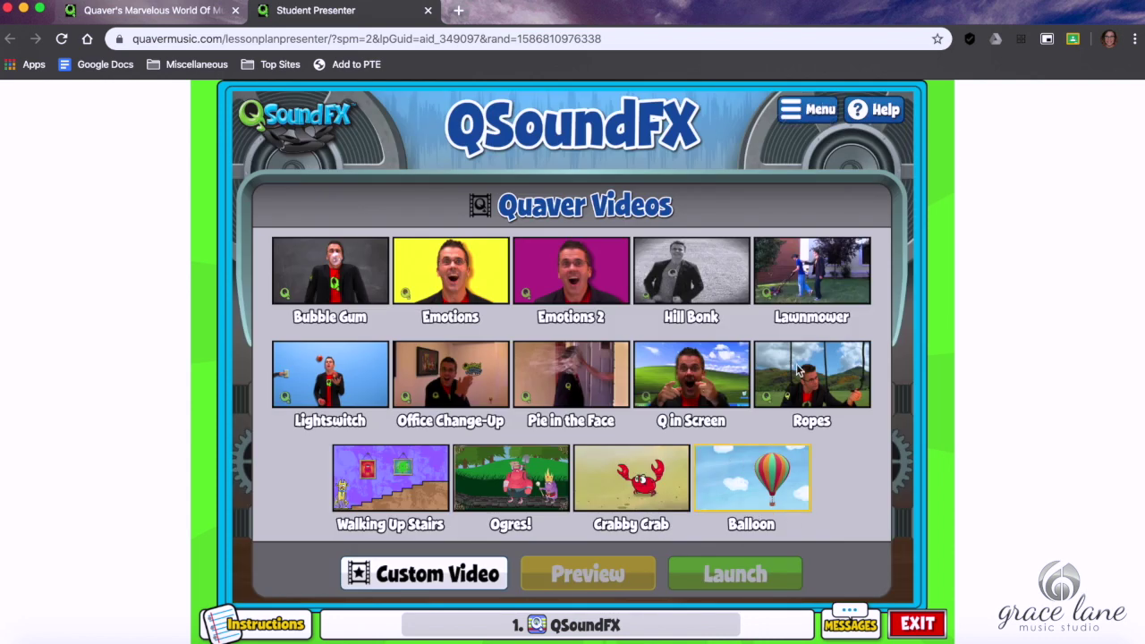
- Pick the Emotions video and launch it into the QSoundFX editor
left_click(441, 271)
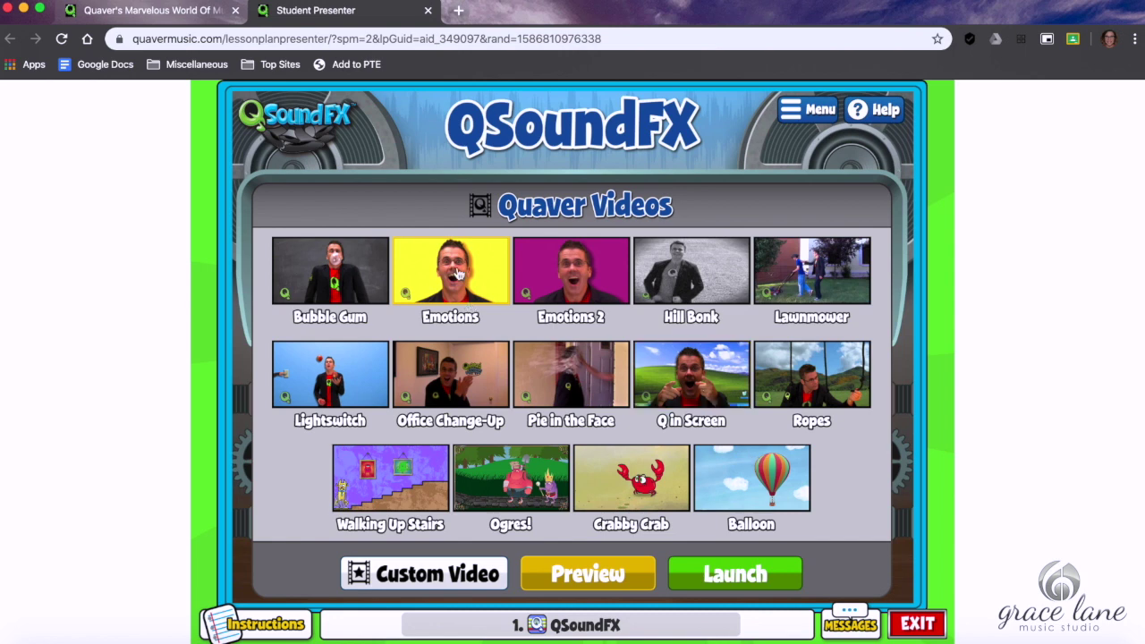
left_click(743, 570)
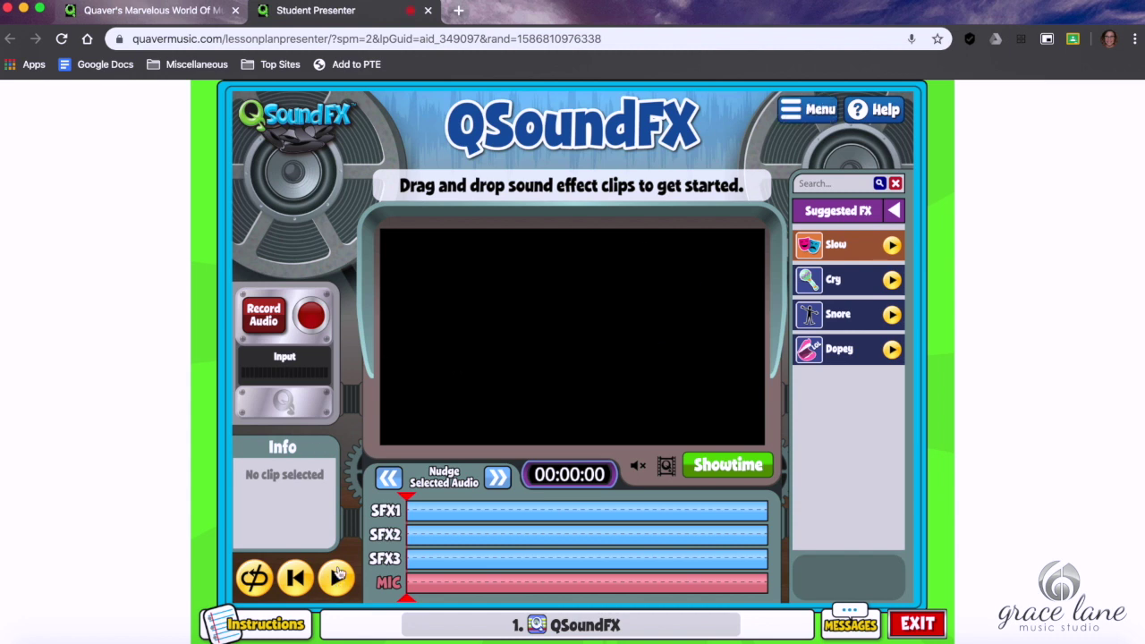
left_click(337, 579)
left_click(255, 579)
left_click(255, 577)
left_click(893, 212)
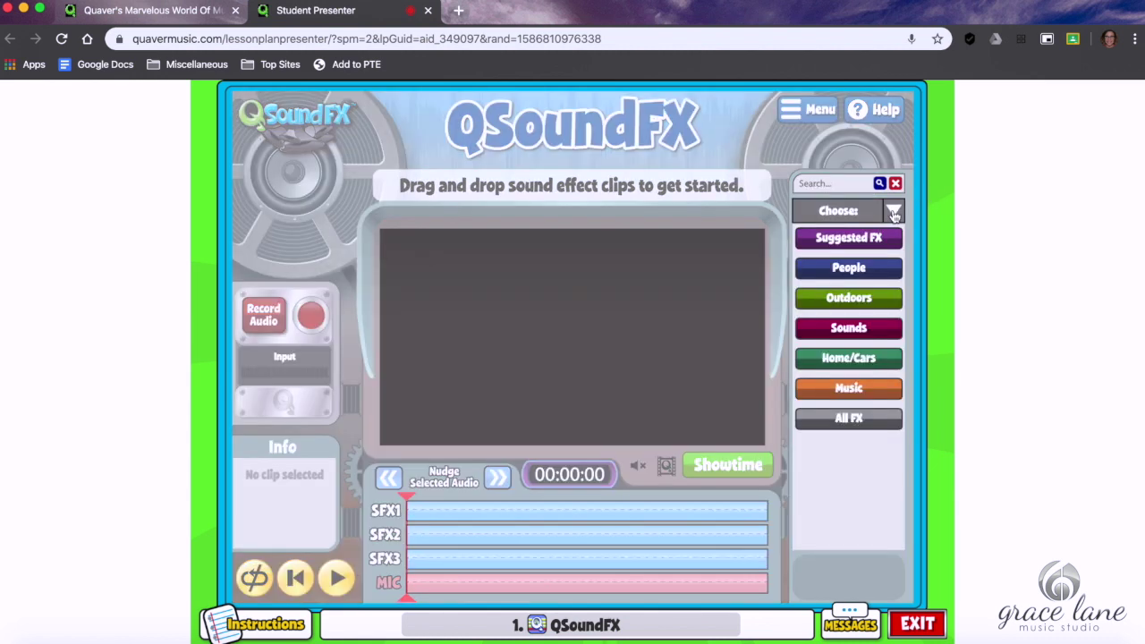
left_click(882, 267)
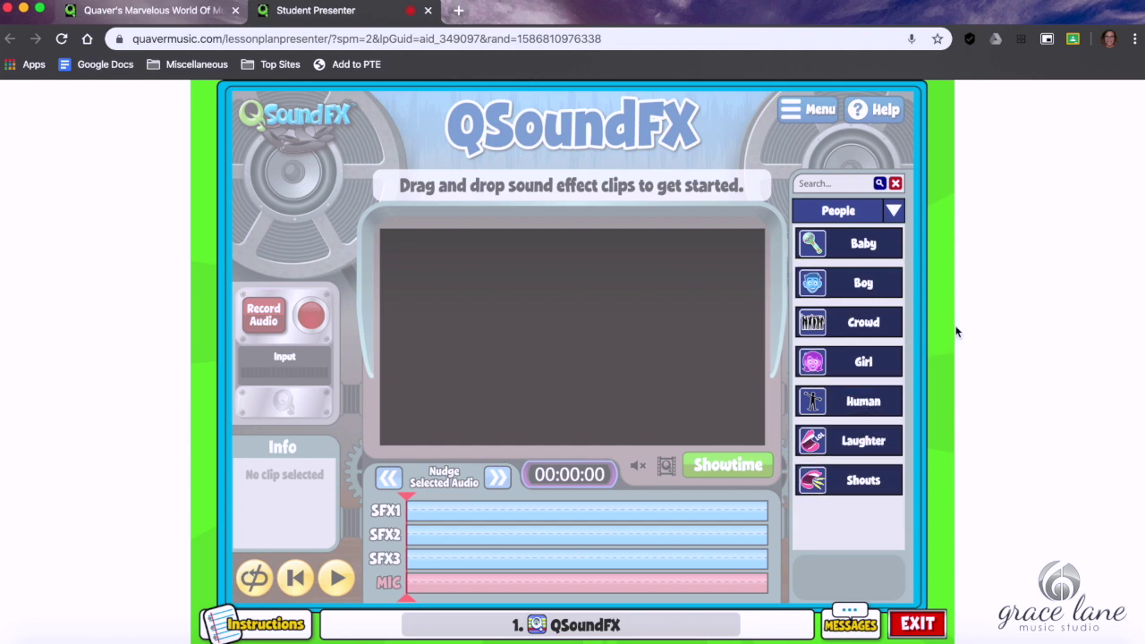
left_click(894, 212)
left_click(831, 239)
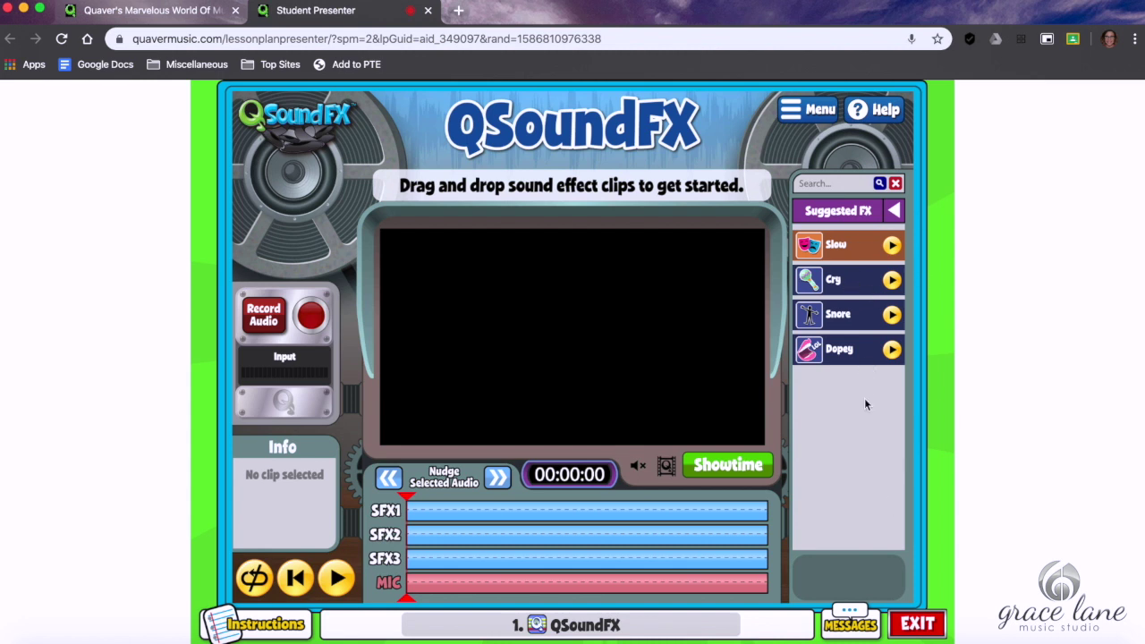
left_click(891, 351)
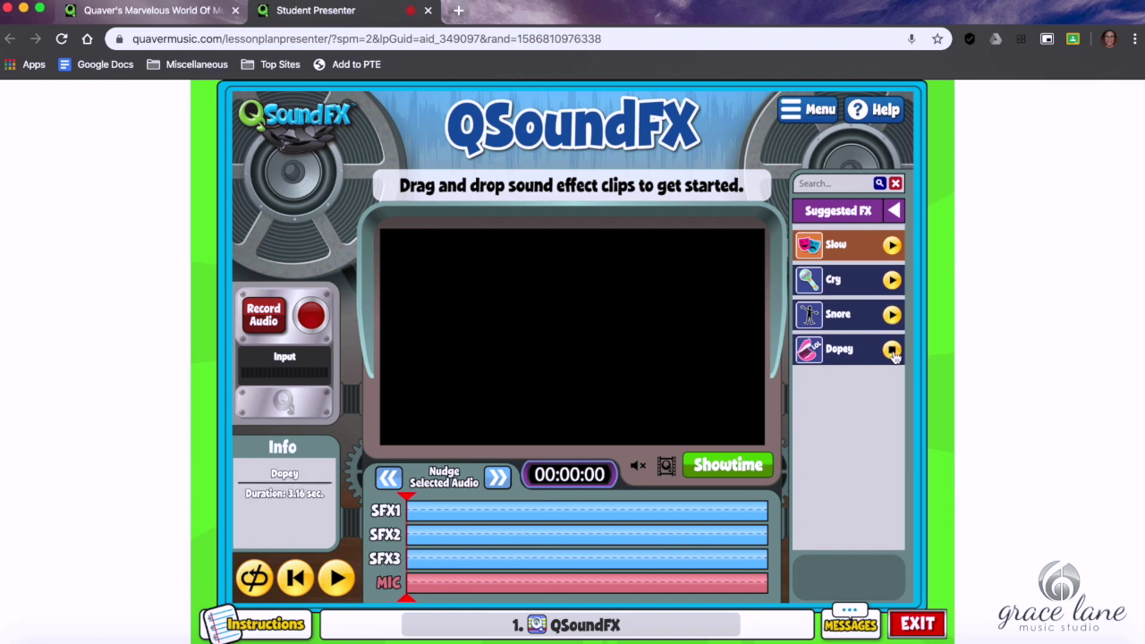
- Place the Dopey effect at the start of SFX1 and play the video with it
left_click_drag(866, 355, 437, 521)
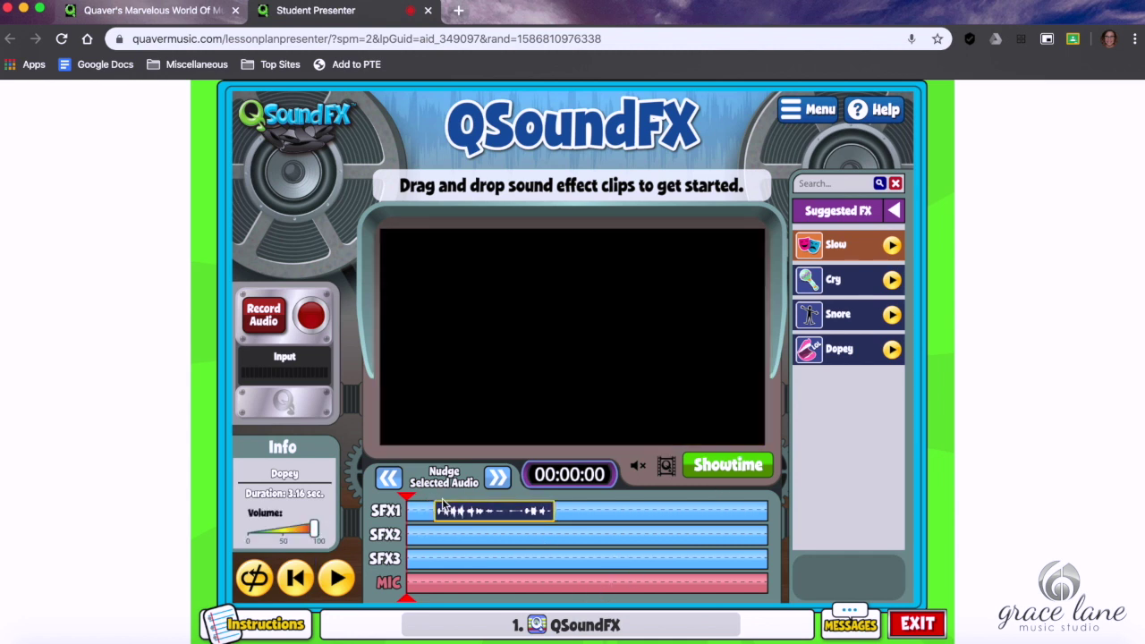
left_click(338, 579)
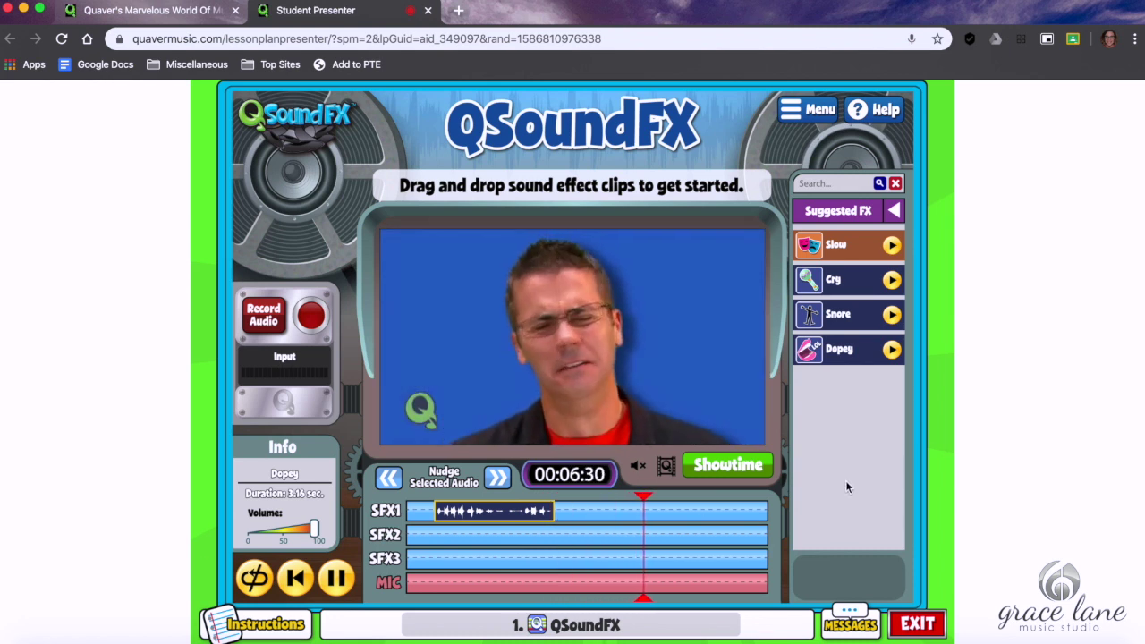
- Put the 3.29-second Cry clip on SFX1 at about 00:04:31, after Dopey, and play it back
left_click(337, 581)
left_click_drag(729, 499, 605, 508)
left_click_drag(852, 293, 605, 523)
left_click(336, 580)
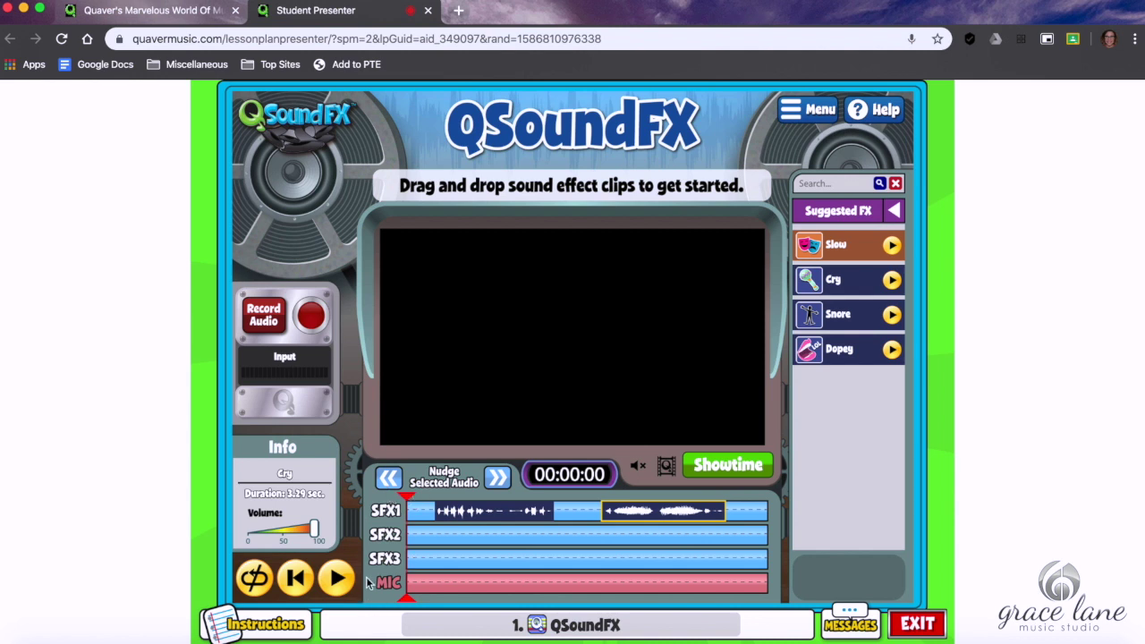
left_click(338, 581)
left_click(901, 209)
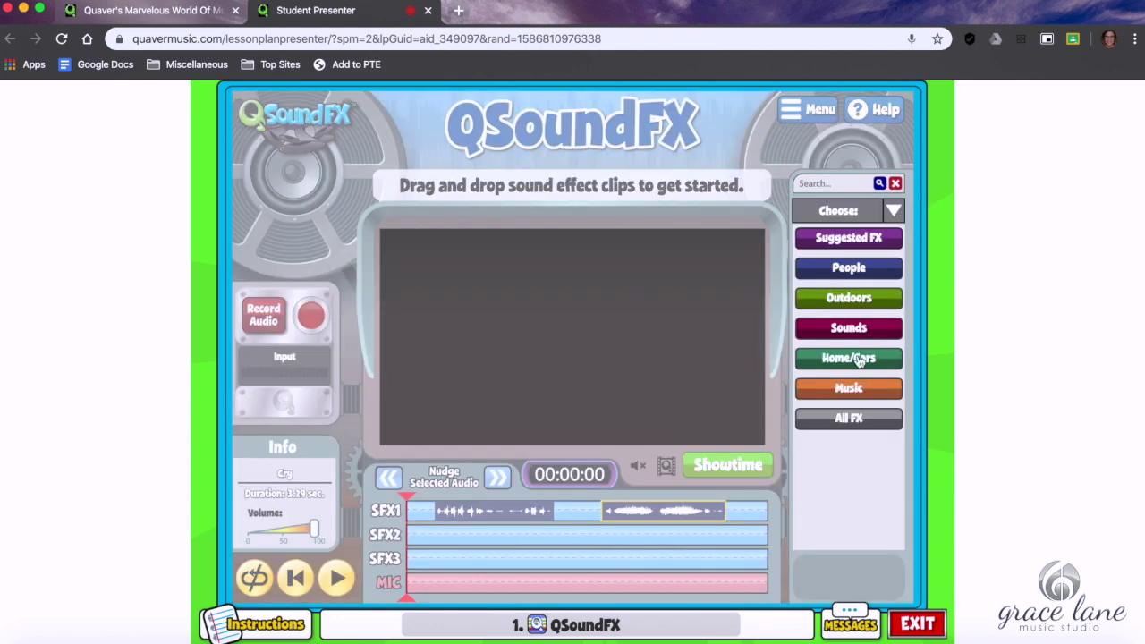
- Drop the 4.75-second Thunder clip from Outdoors > Nature onto SFX2 and play it back
left_click(861, 358)
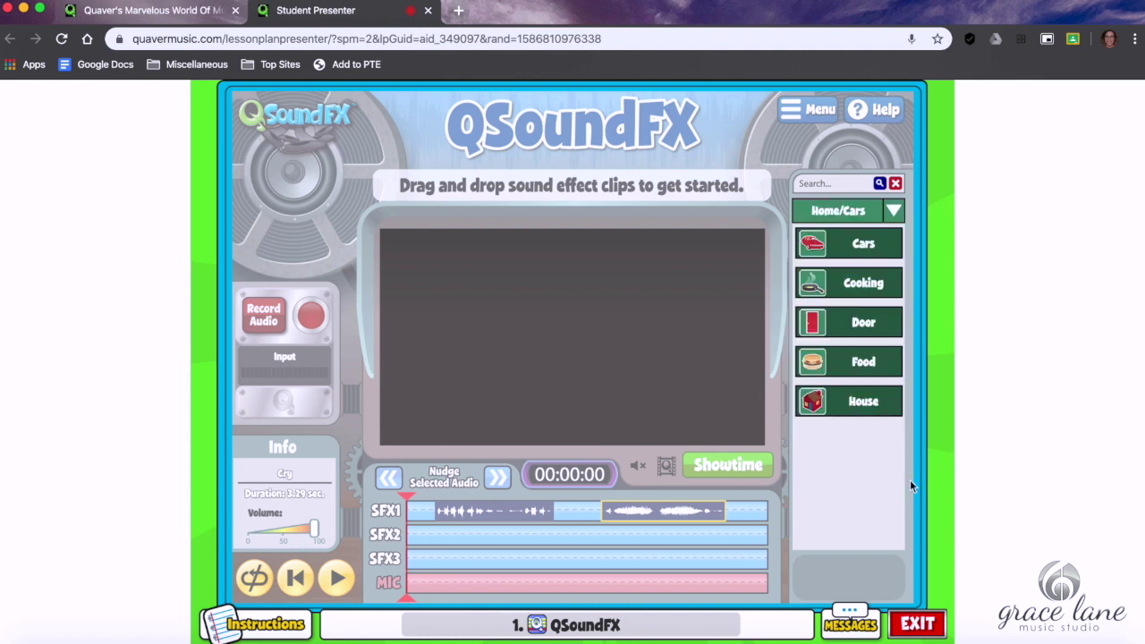
left_click(895, 214)
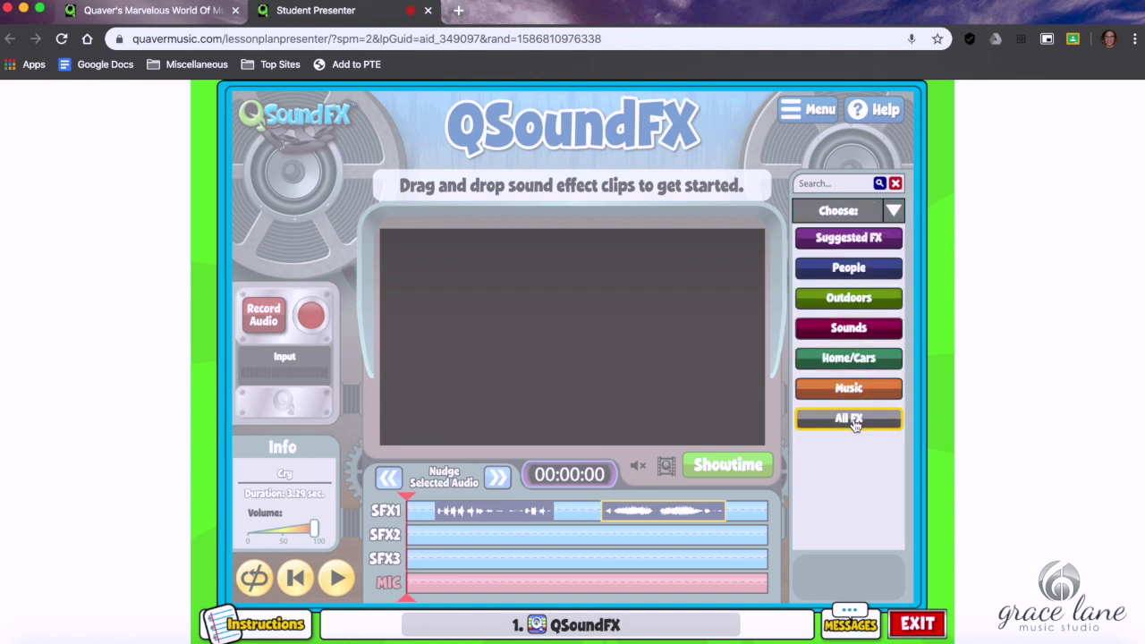
left_click(863, 302)
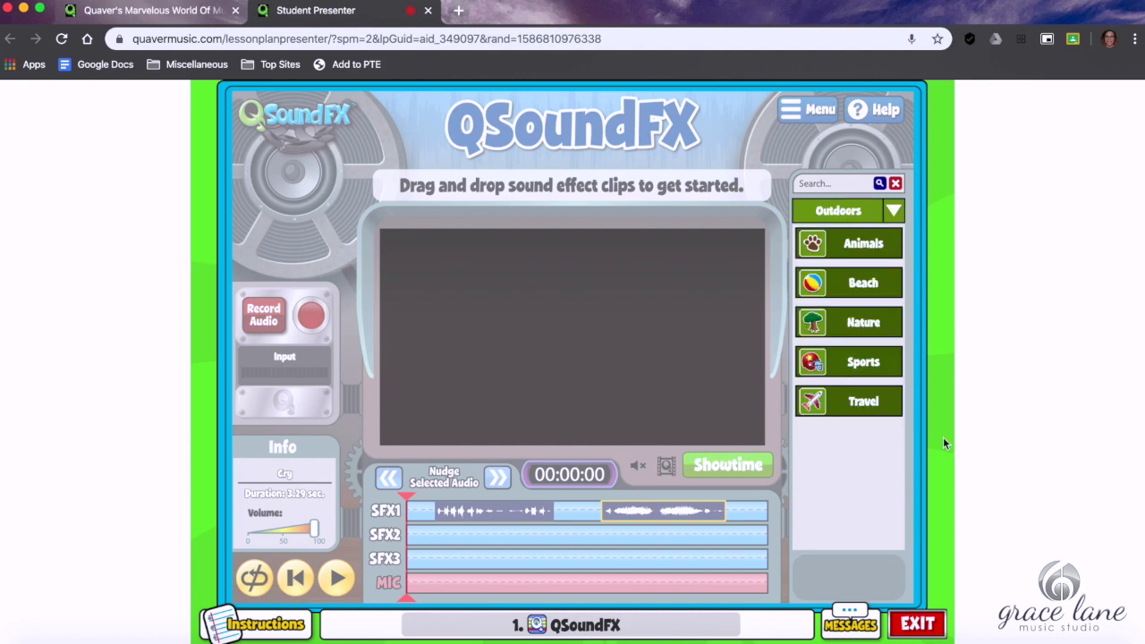
left_click(854, 322)
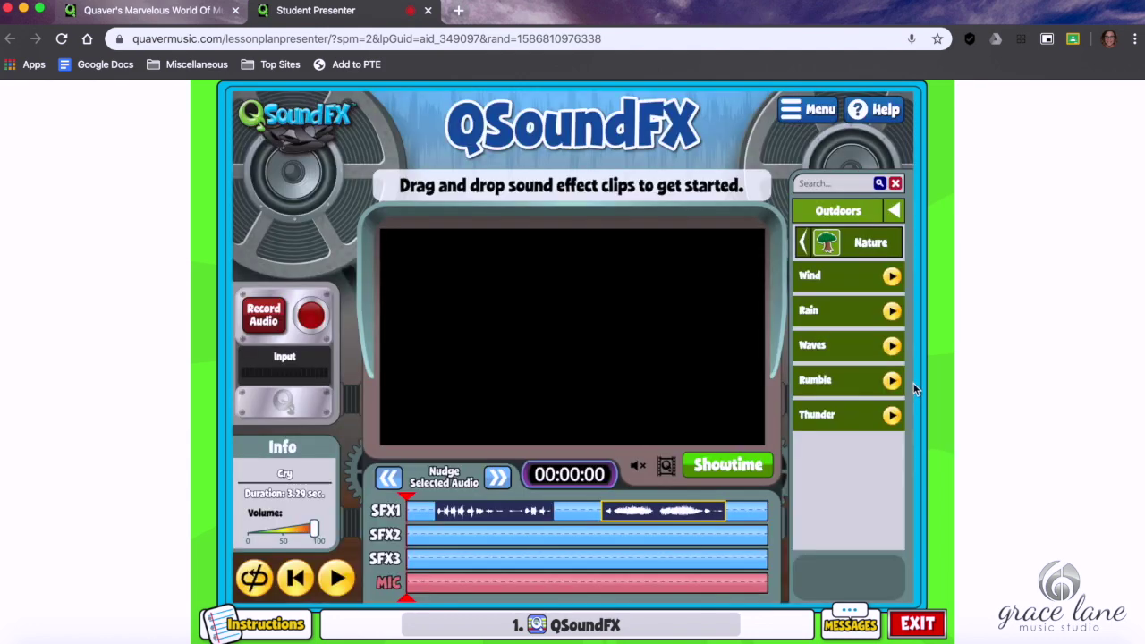
left_click_drag(845, 414, 560, 546)
left_click(338, 578)
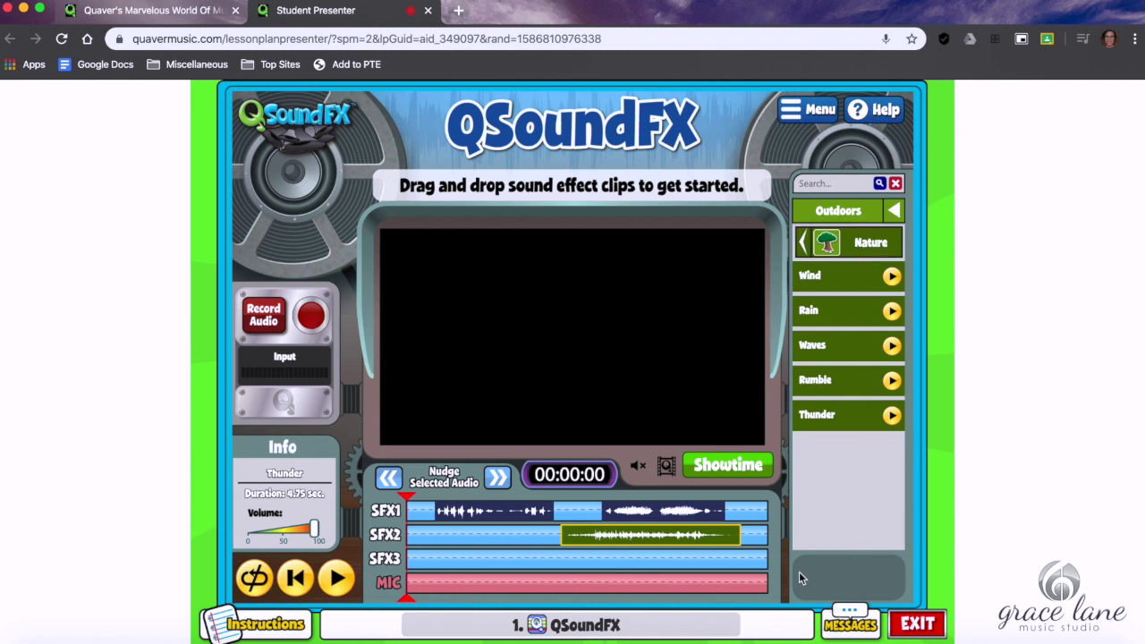
left_click(795, 117)
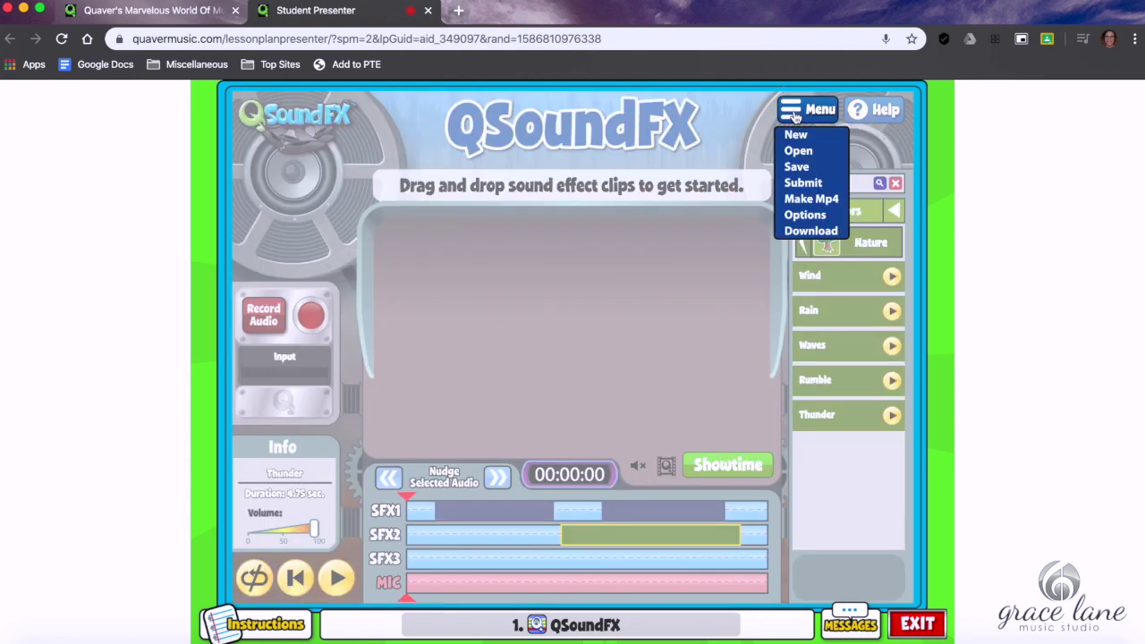
- Save the video, replacing 'My New Video' with the teacher's name plus 'Quaver Emotions'
left_click(796, 168)
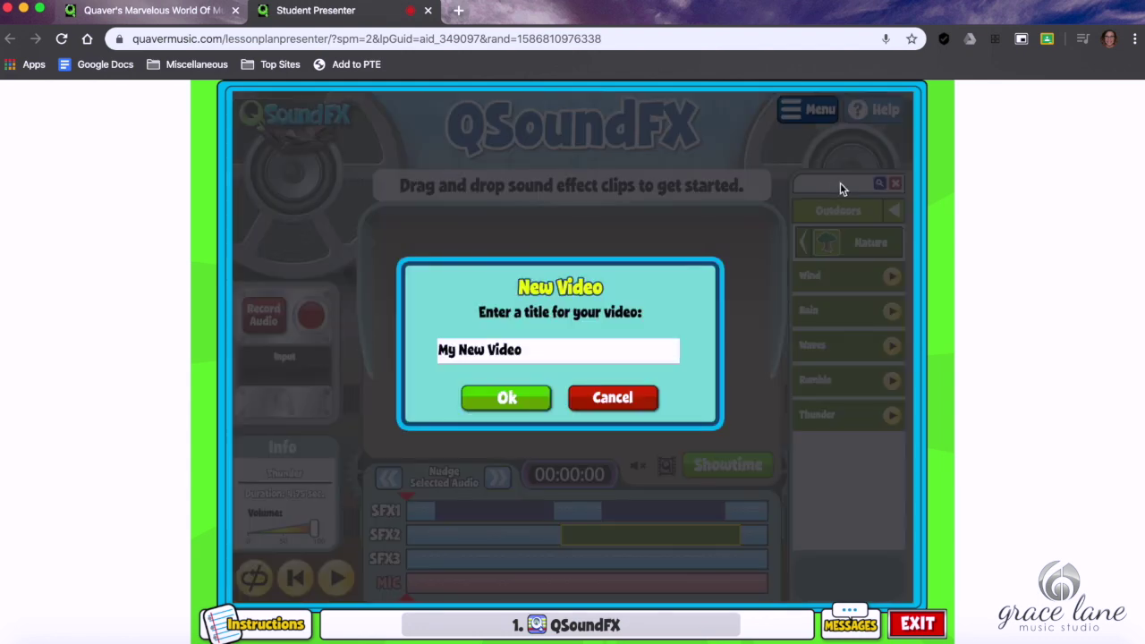
left_click(441, 366)
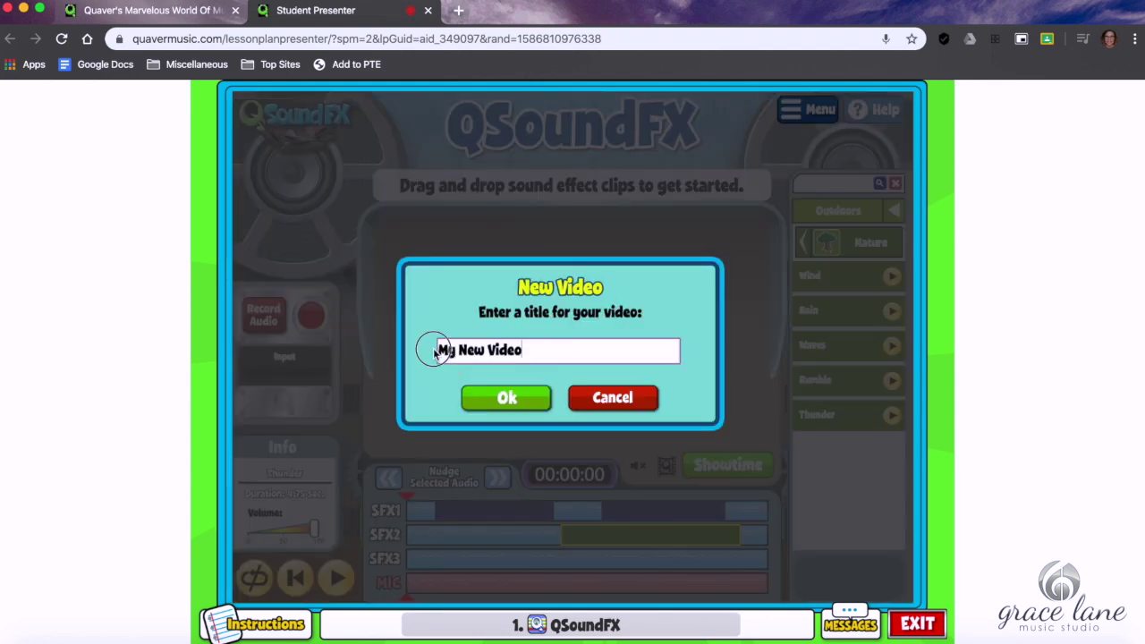
left_click(444, 350)
key("BackSpace")
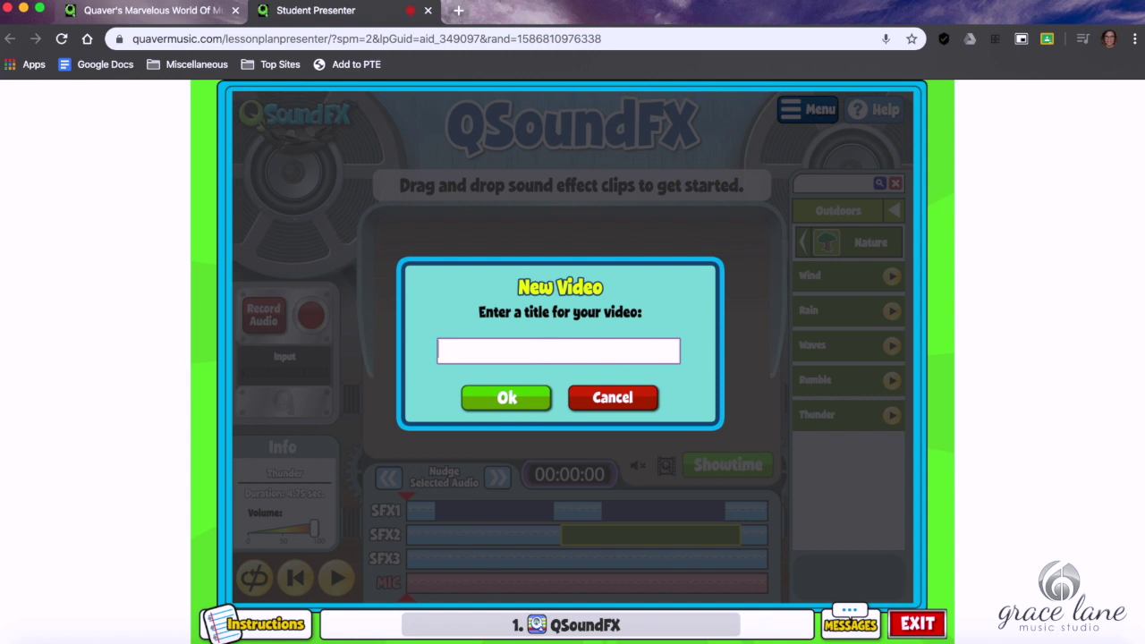
type("Ms. Wangber'gg's Quaver Emotions")
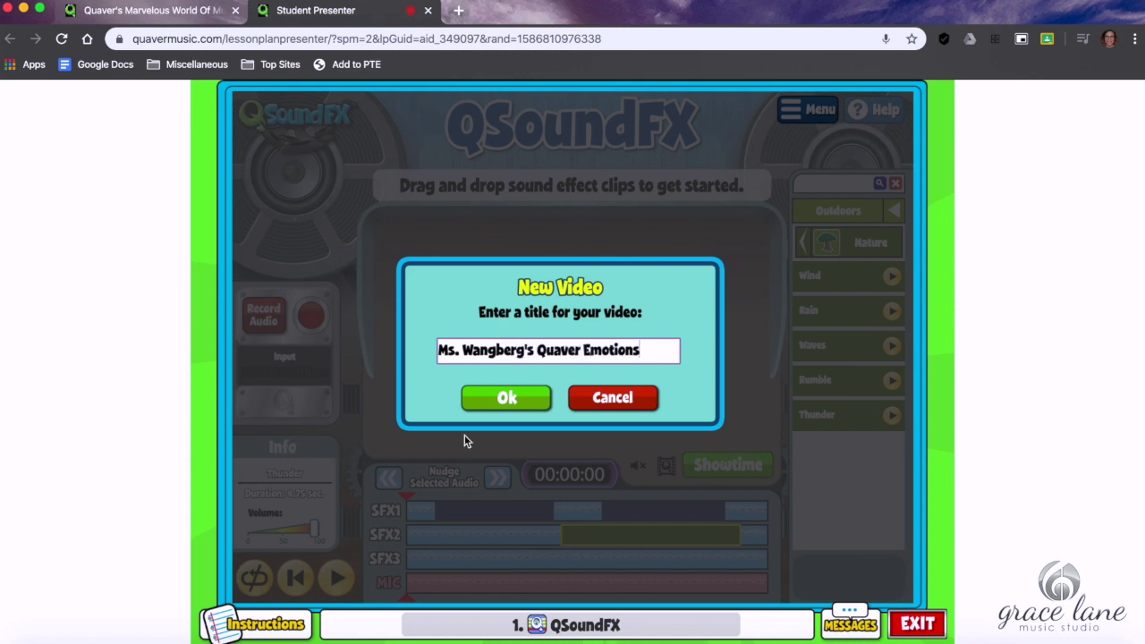
left_click(508, 398)
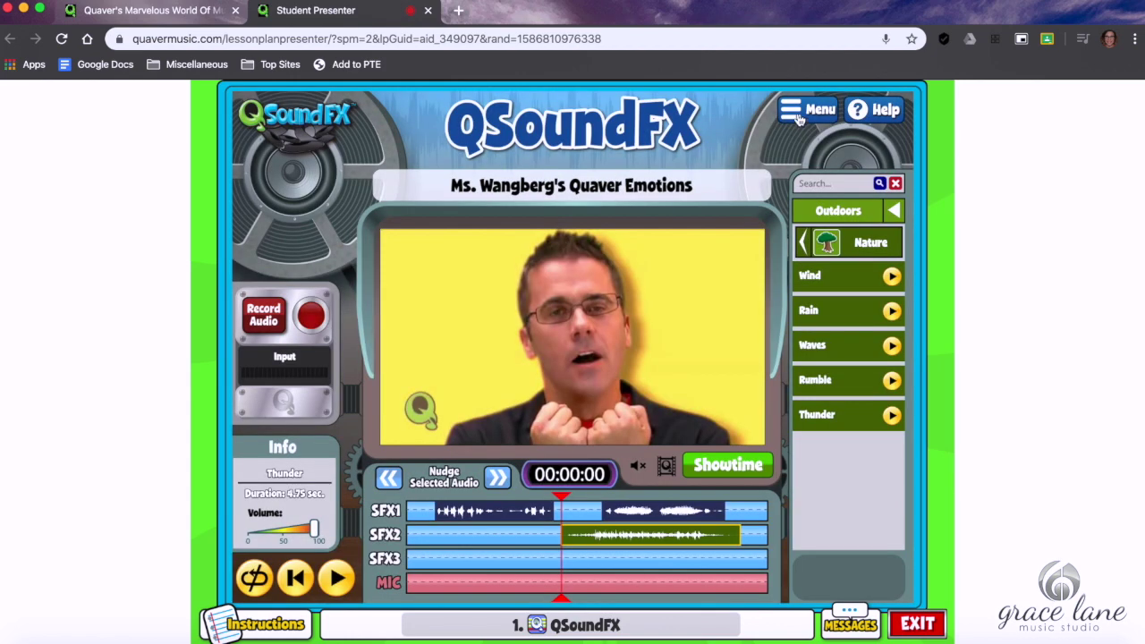
- Save the titled video, submit it to the teacher, and exit to the assignments page
left_click(800, 115)
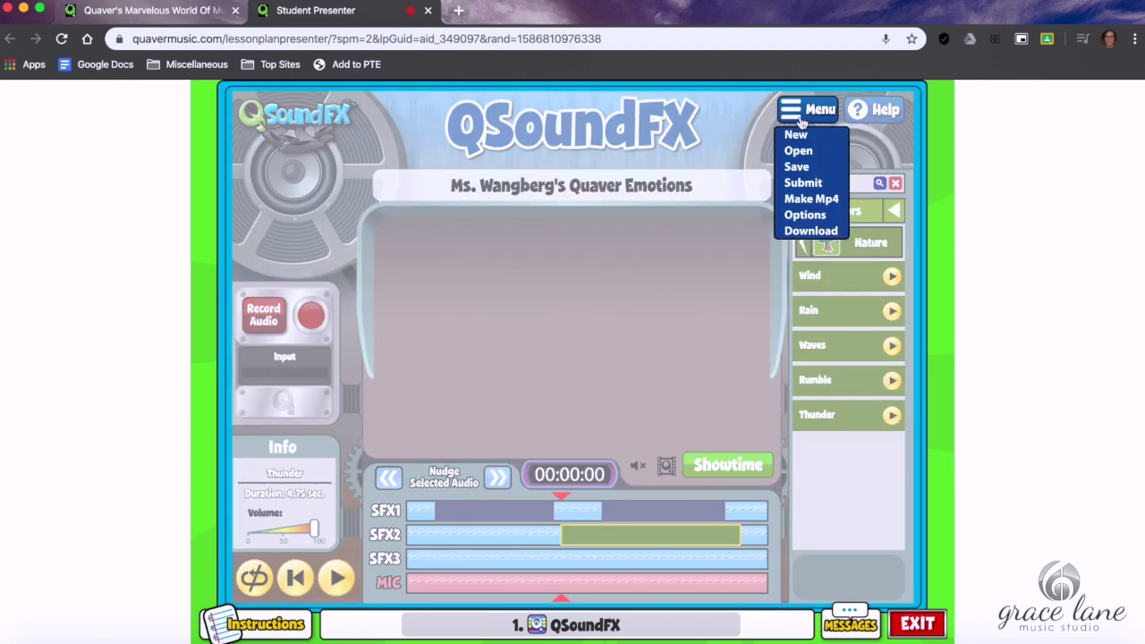
left_click(801, 184)
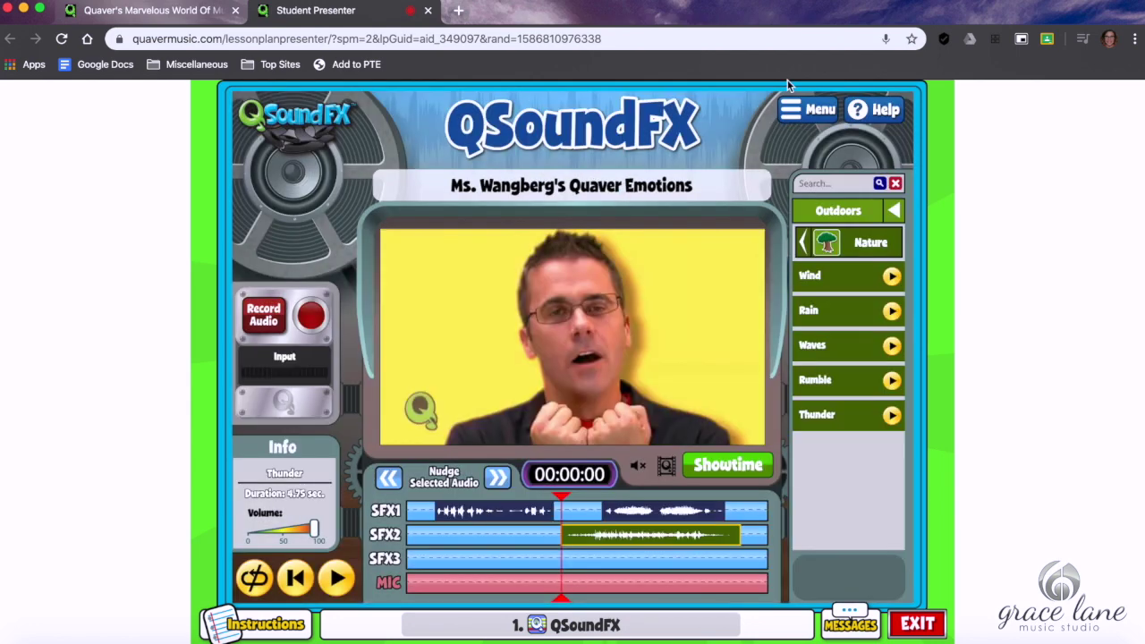
left_click(806, 118)
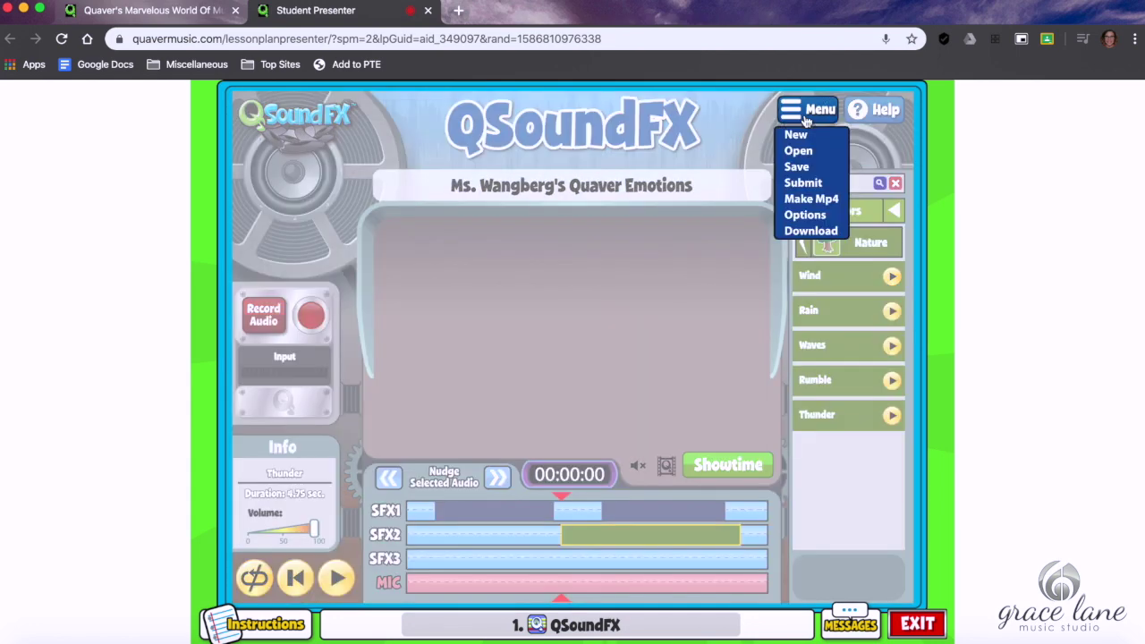
left_click(807, 185)
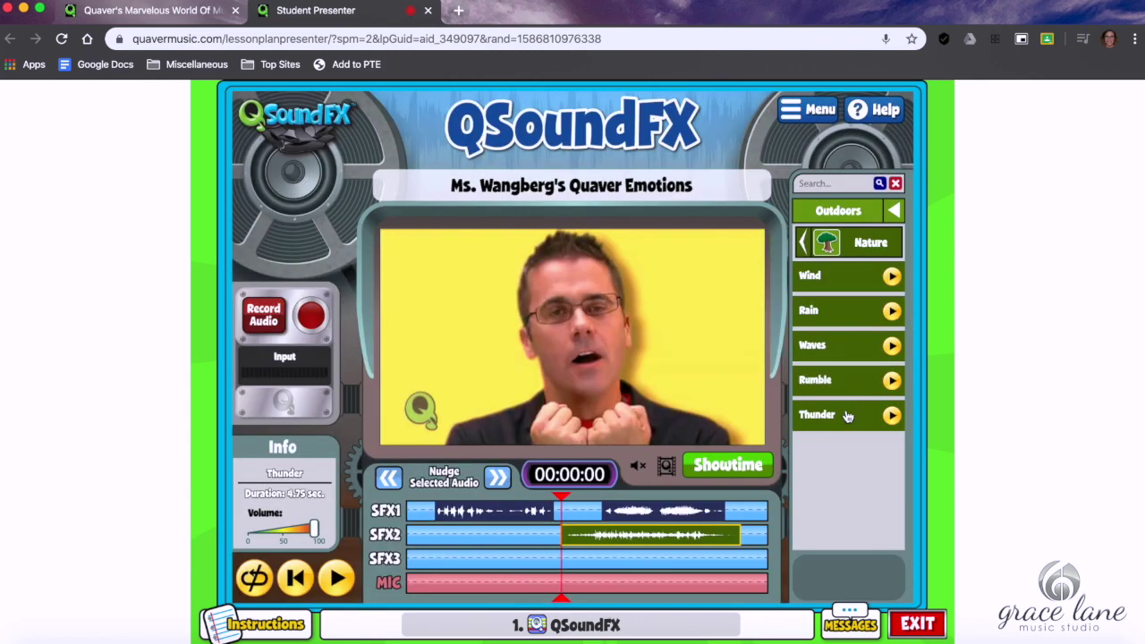
left_click(926, 623)
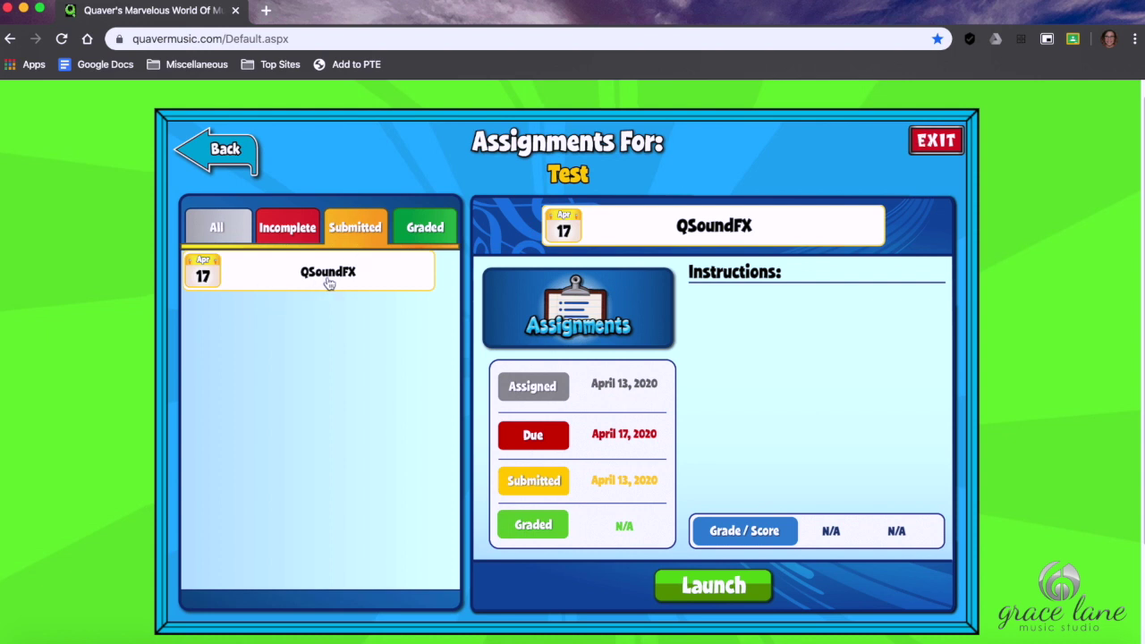
- Check the Graded and Submitted lists, then exit Assignments and the dashboard to main street
left_click(429, 229)
left_click(349, 236)
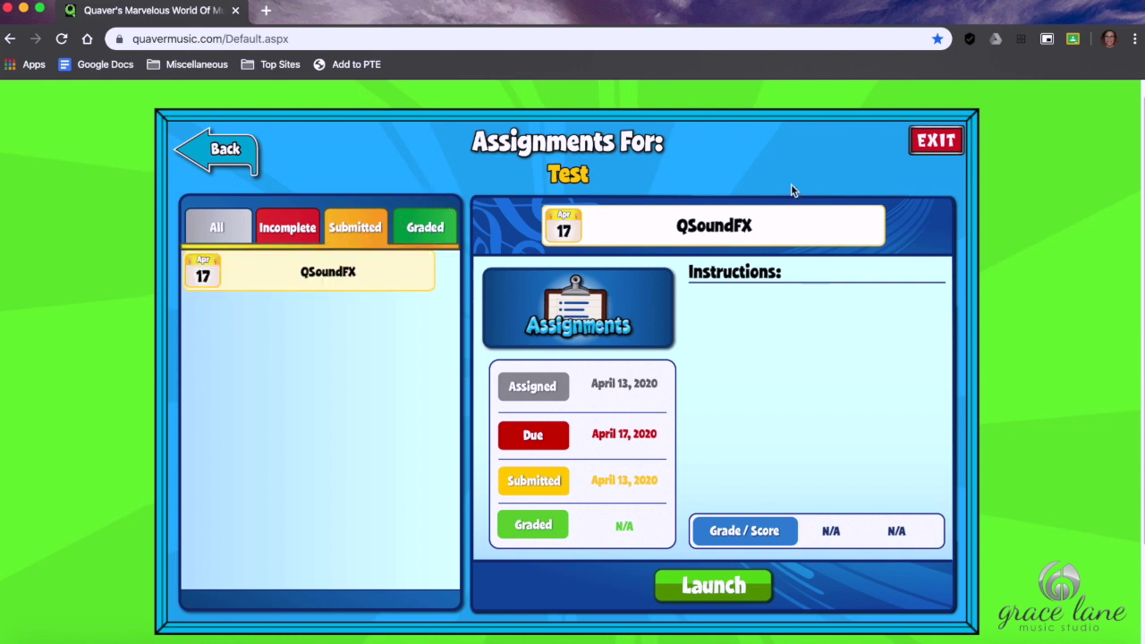
left_click(939, 154)
left_click(937, 148)
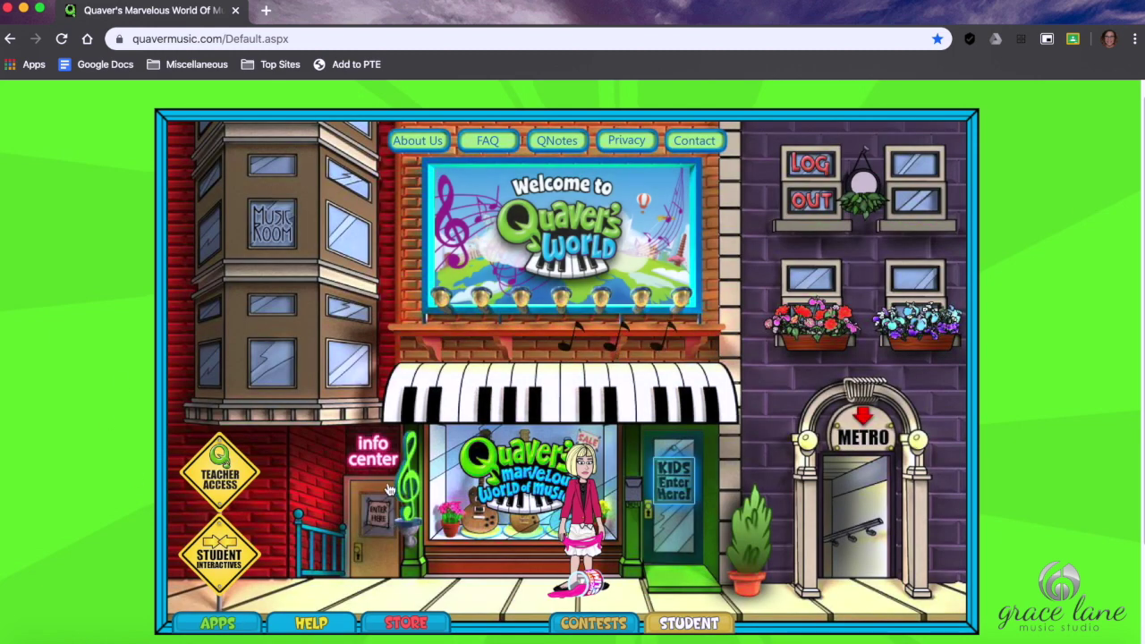